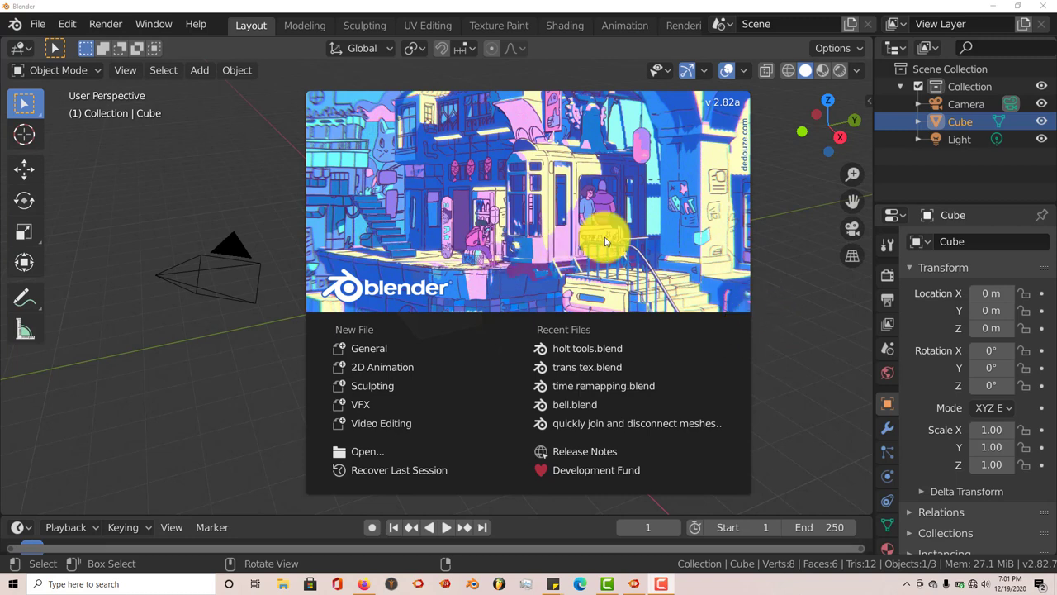
- Dismiss the splash screen to reveal the default scene with the selected cube
left_click(771, 255)
scroll(747, 272, "down", 1)
scroll(643, 295, "up", 2)
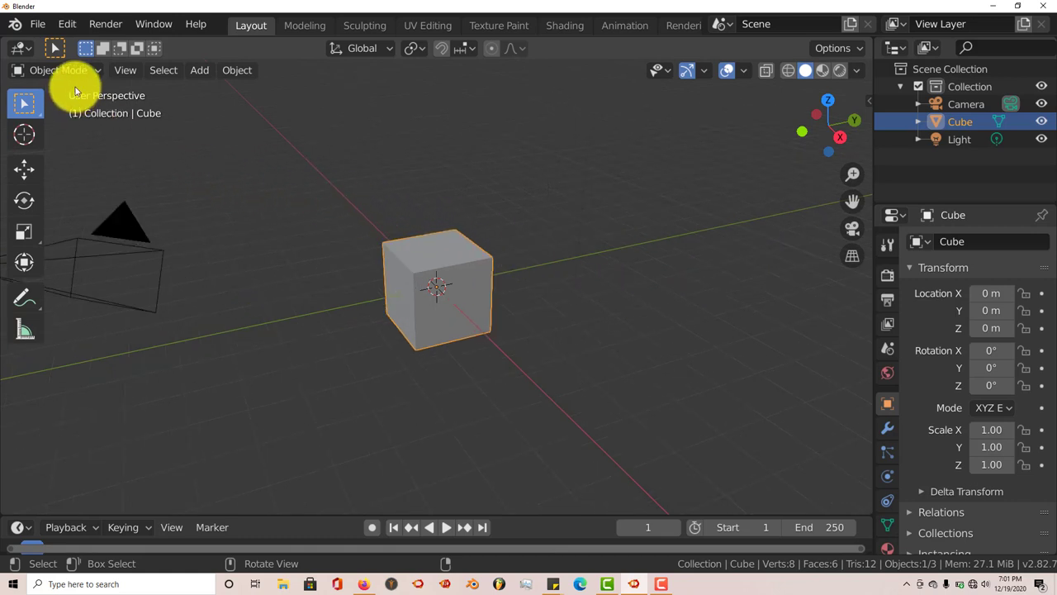
- Review the System preferences, leaving Undo Steps at 32, and close Preferences
left_click(68, 25)
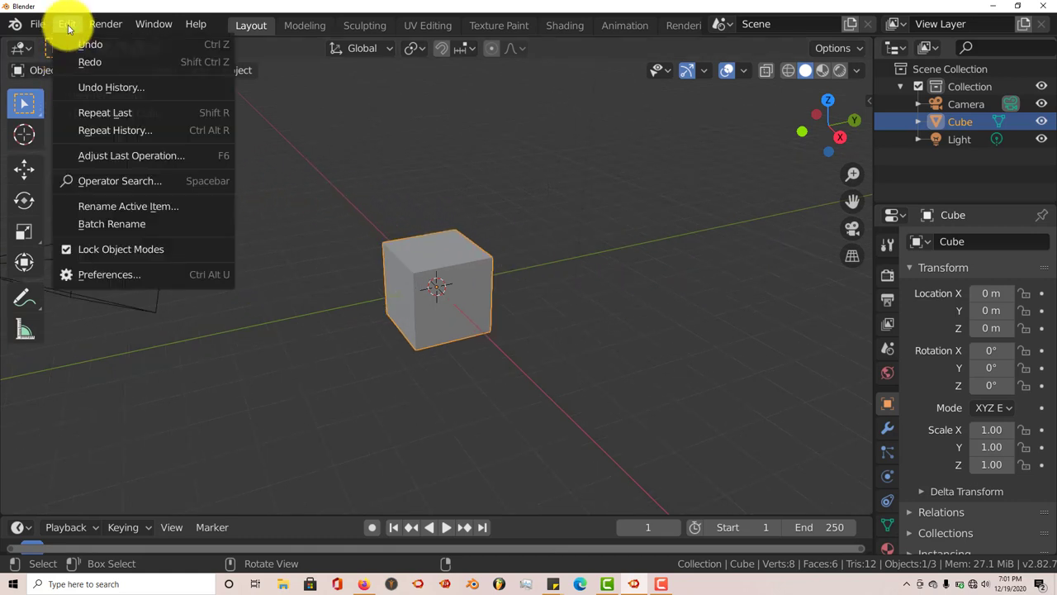
left_click(102, 276)
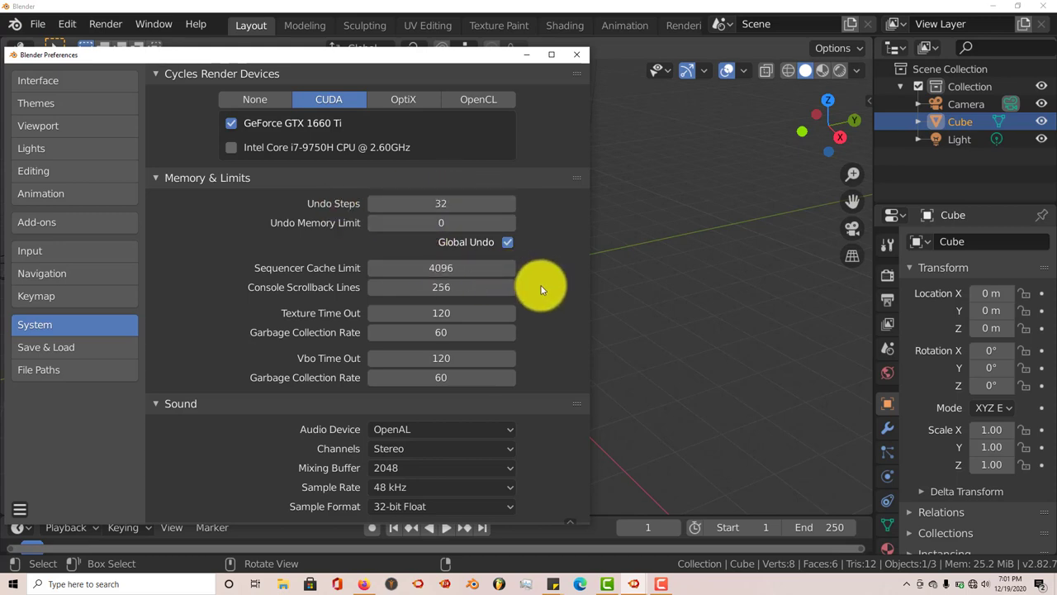
left_click(577, 55)
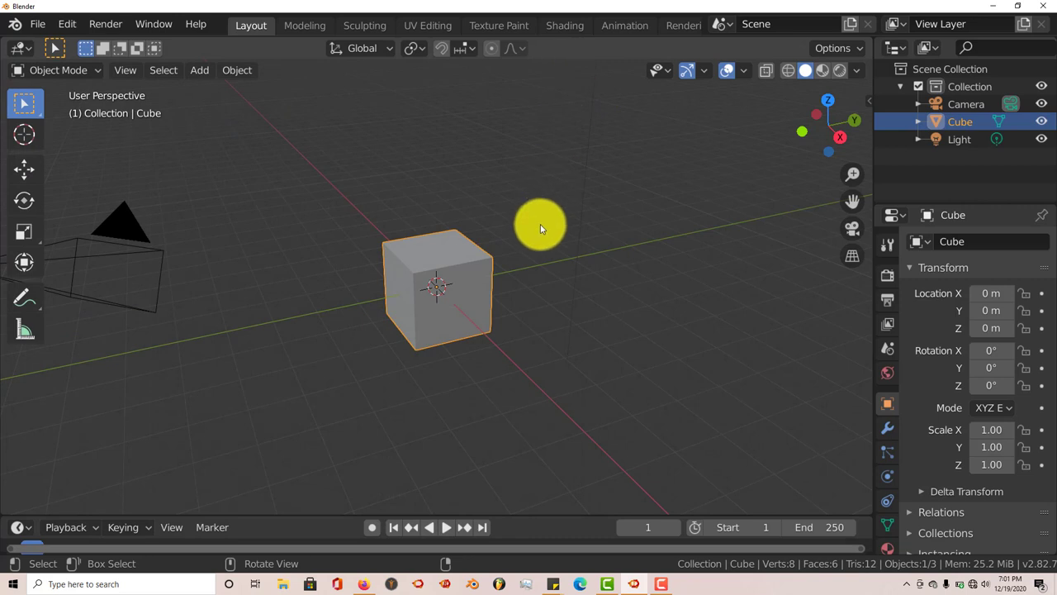
- Bring up the Keymap section of Blender's Preferences
scroll(528, 314, "up", 1)
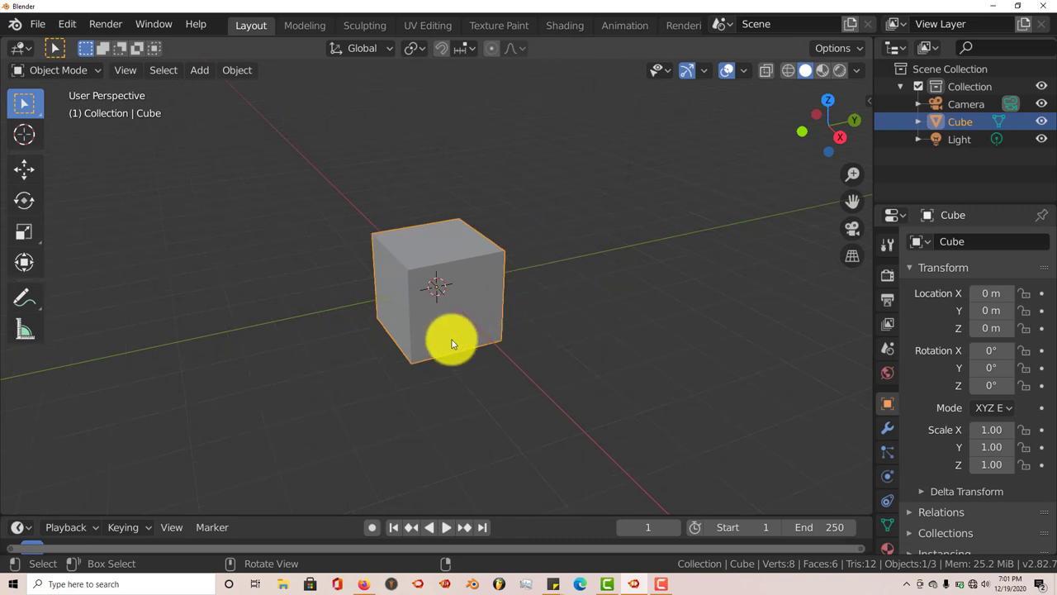
left_click(66, 24)
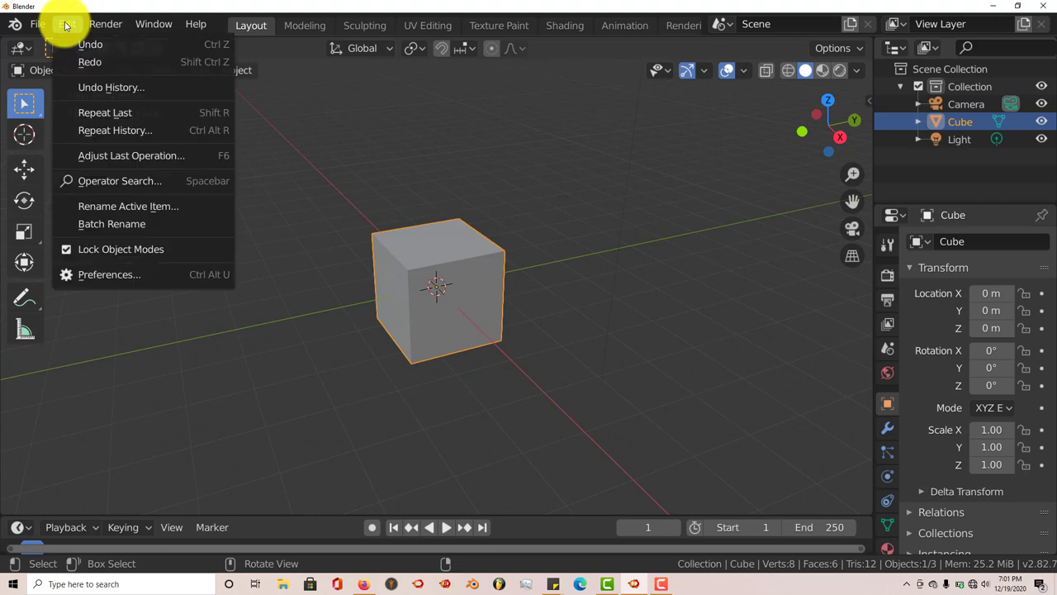
left_click(115, 275)
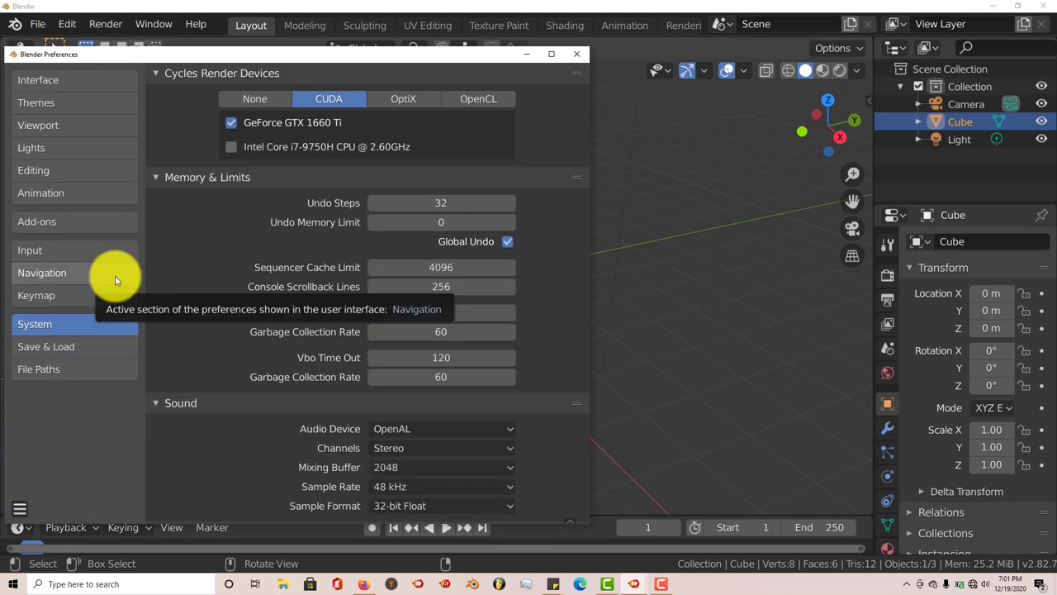
left_click(110, 298)
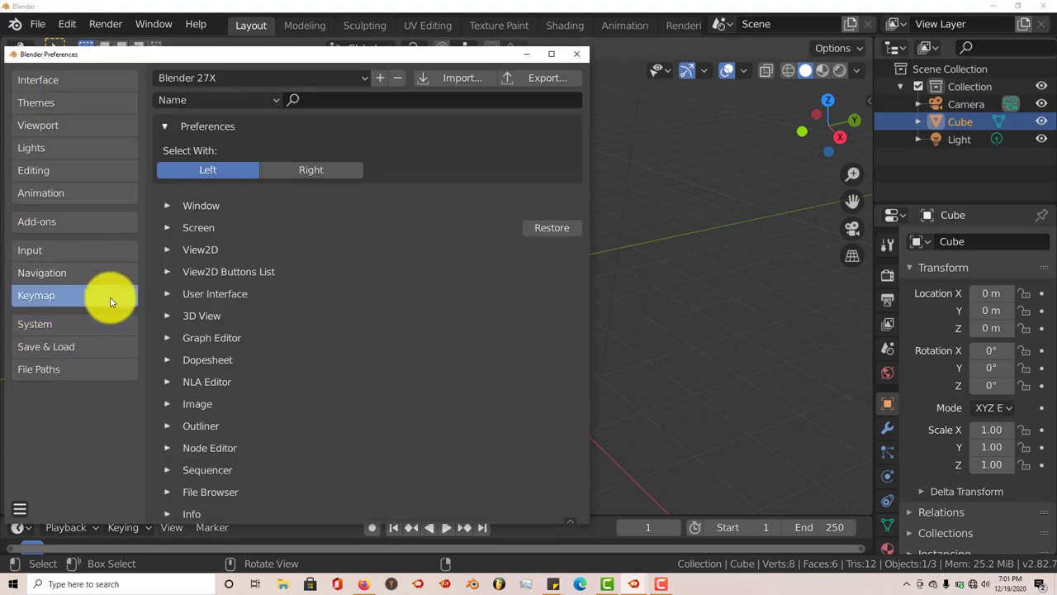
- Add a new blank entry, bound to A, under Screen > Screen (Global)
left_click(166, 228)
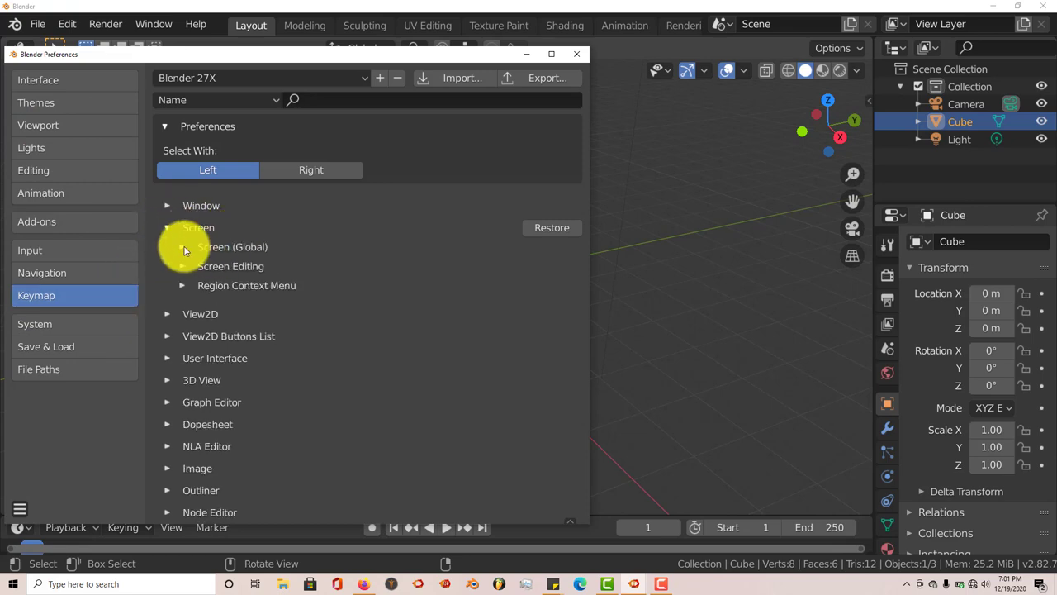
left_click(183, 247)
scroll(252, 334, "down", 8)
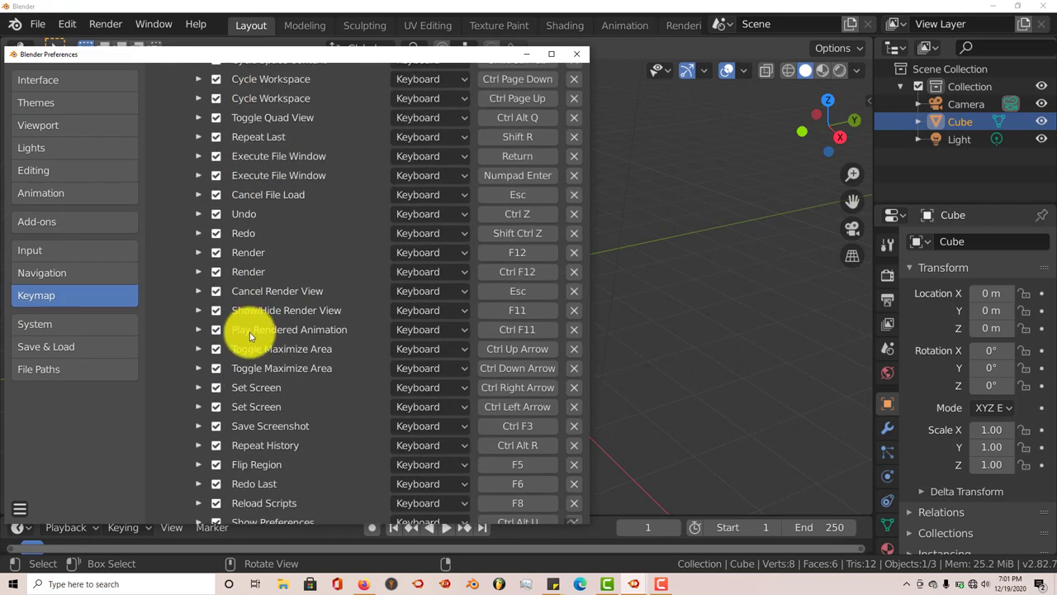
scroll(250, 337, "down", 4)
left_click(240, 410)
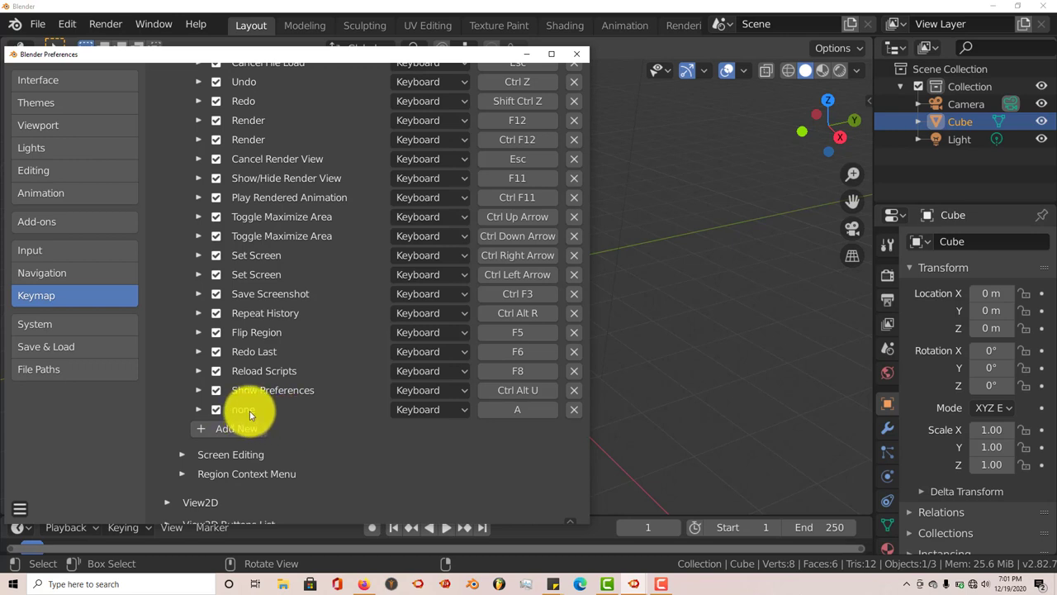
- Rebind the new 'none' keymap entry from A to Ctrl Alt Z
left_click(198, 412)
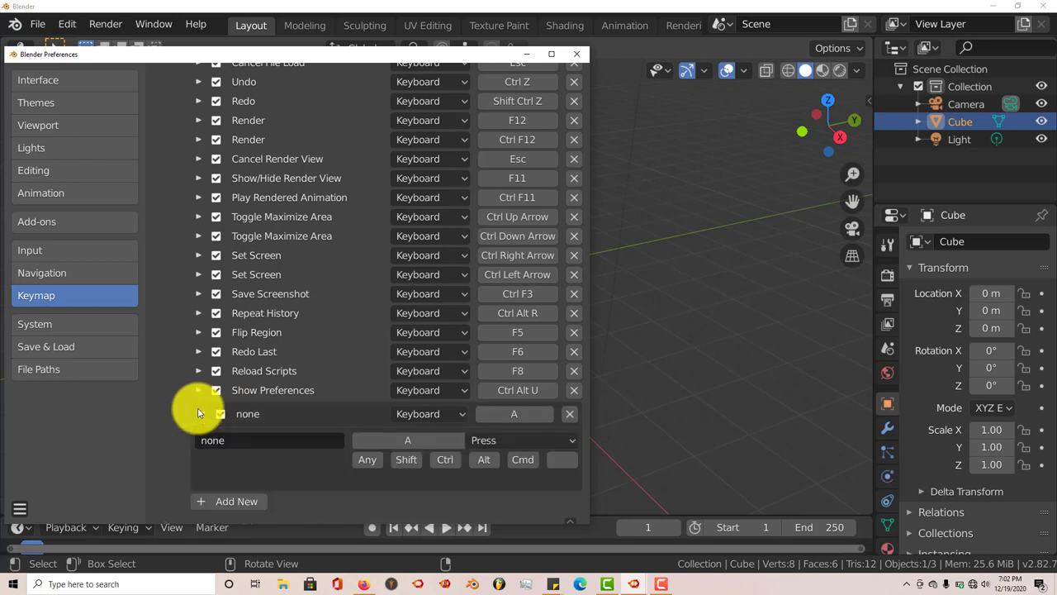
left_click(409, 441)
key("z")
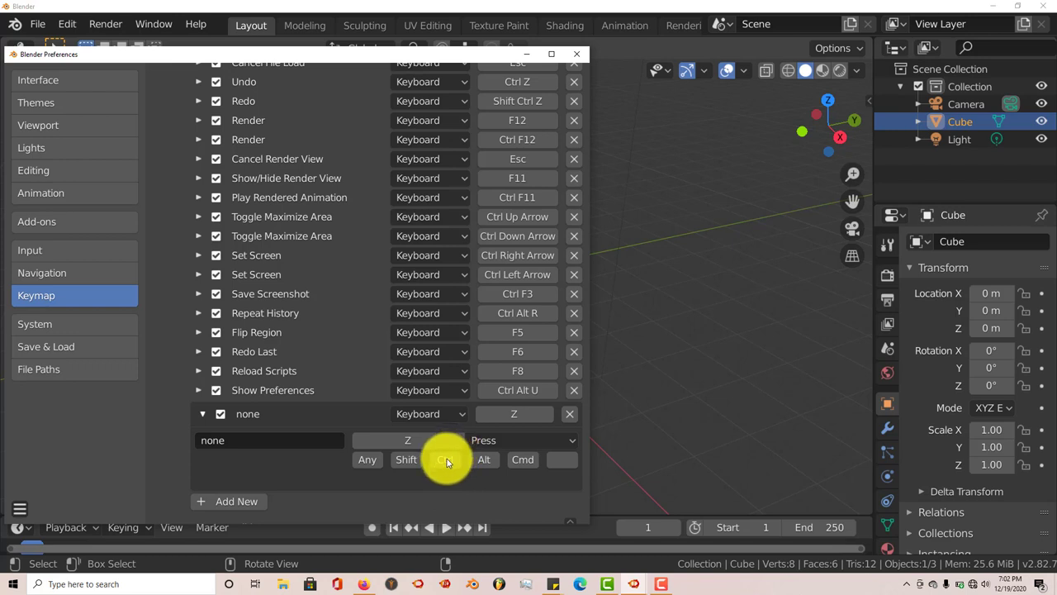
left_click(446, 459)
left_click(492, 463)
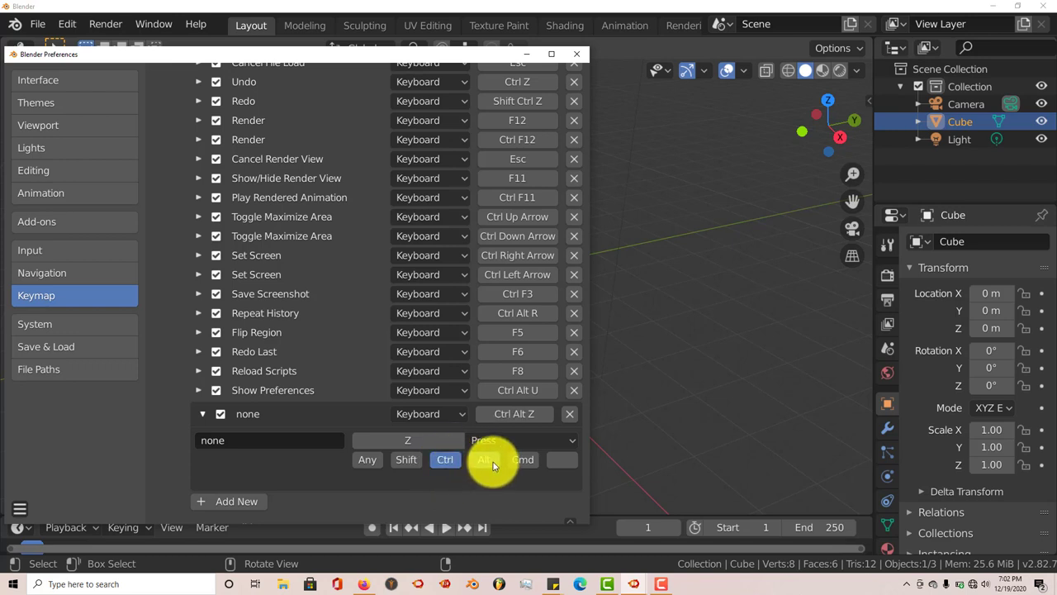
- Set the Ctrl Alt Z entry's operator to ed.undo_history, making it Undo History
left_click(248, 439)
type("ed")
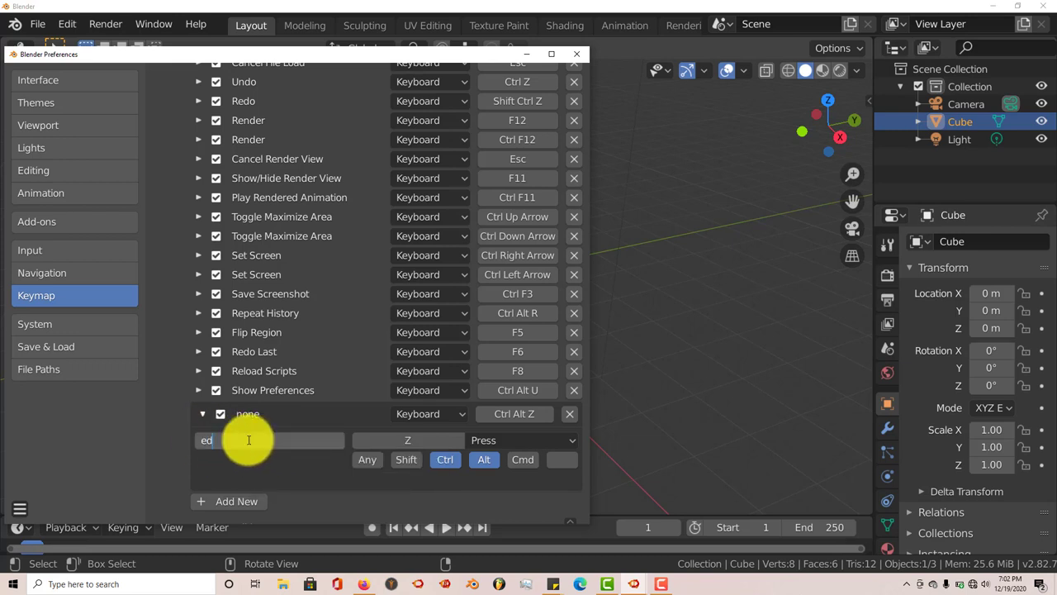
type(".undo_histor")
type("y")
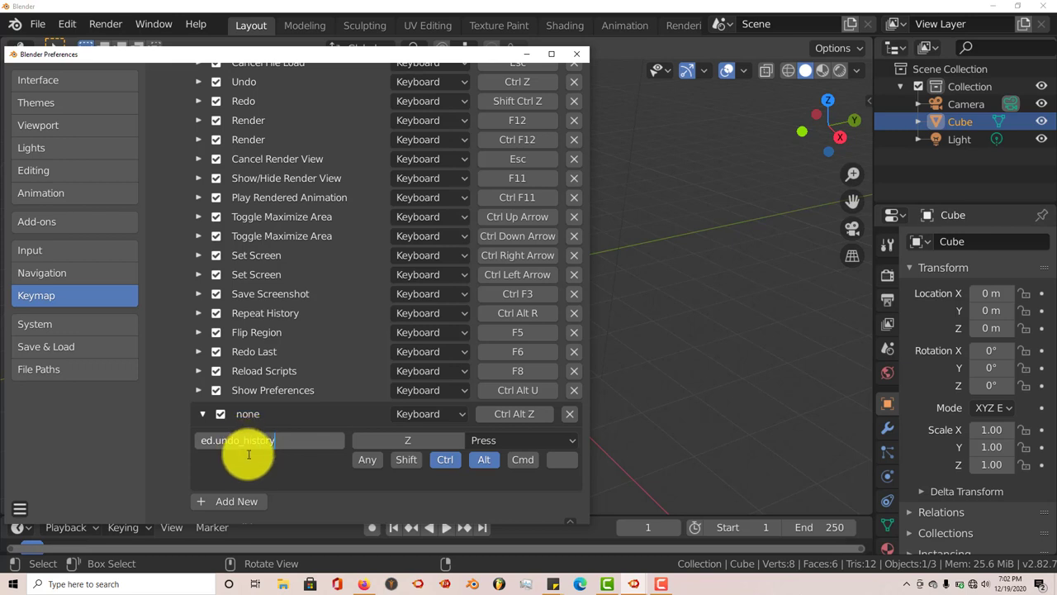
key("Return")
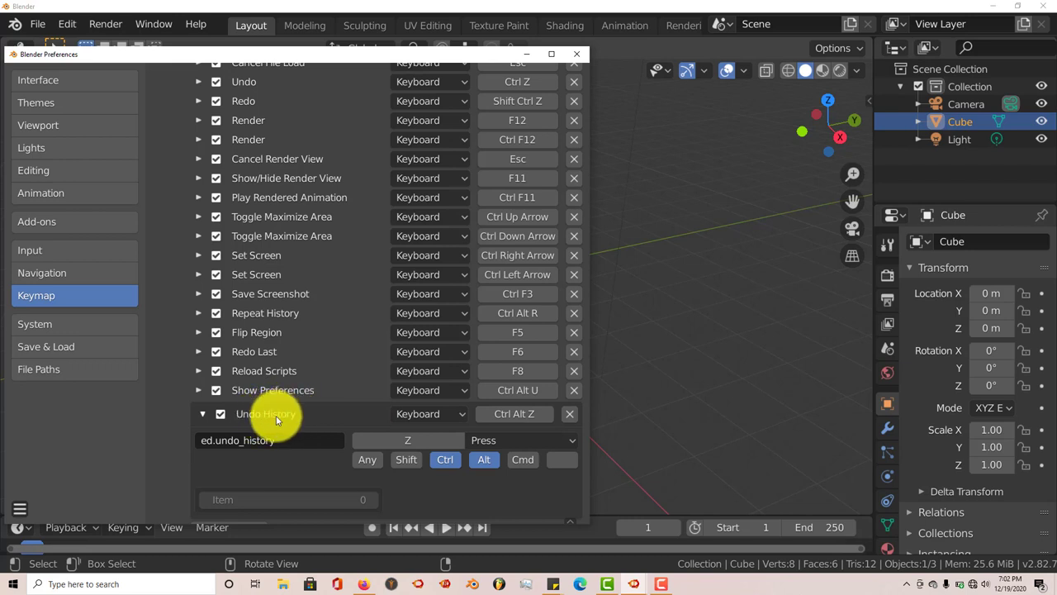
left_click(20, 509)
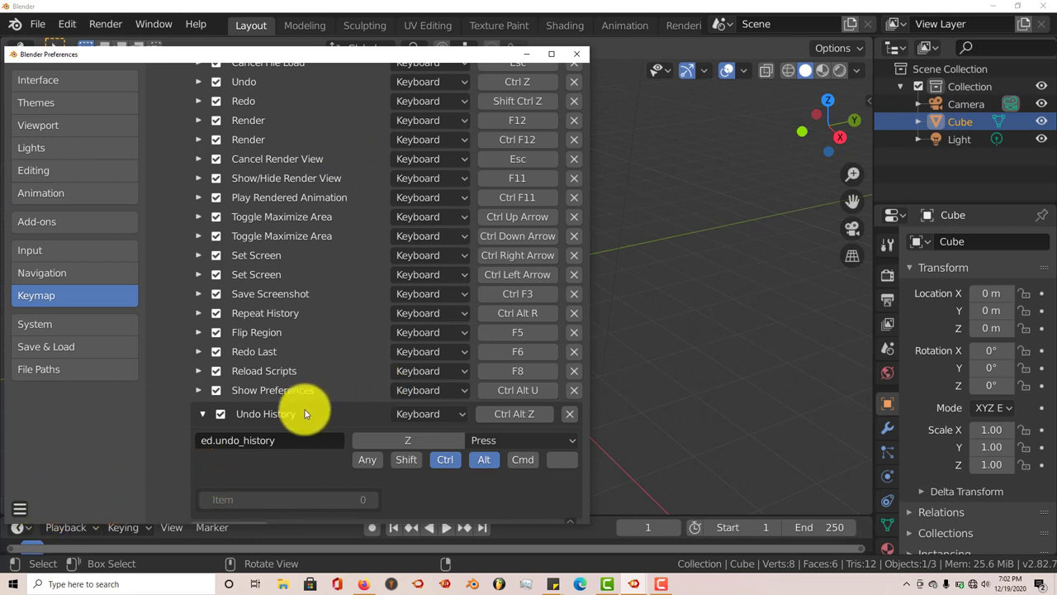
- Duplicate the cube as Cube.001 and move it right to X 4.03 m
left_click(580, 54)
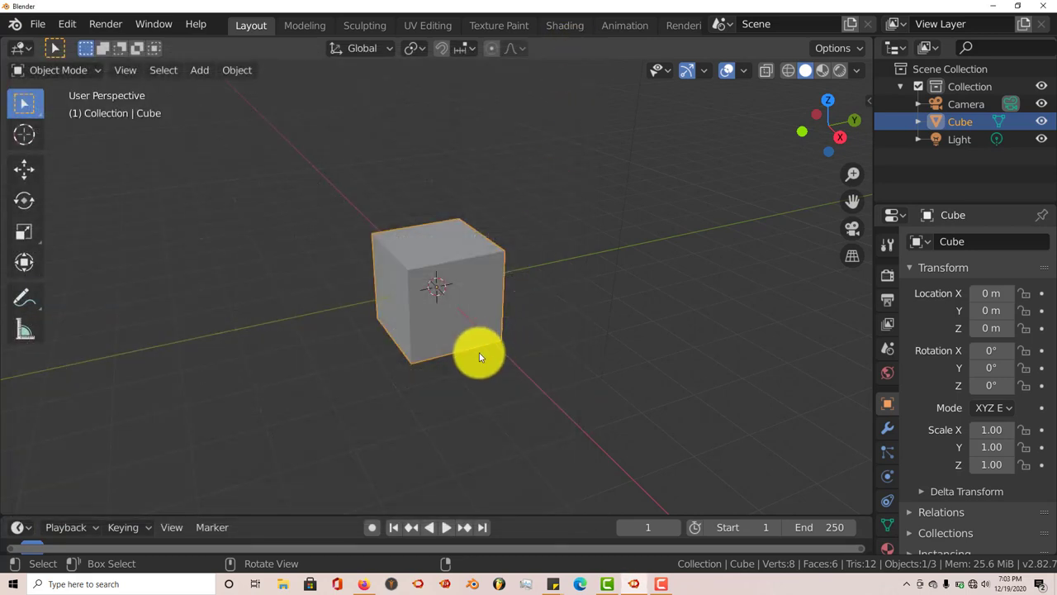
scroll(480, 353, "up", 2)
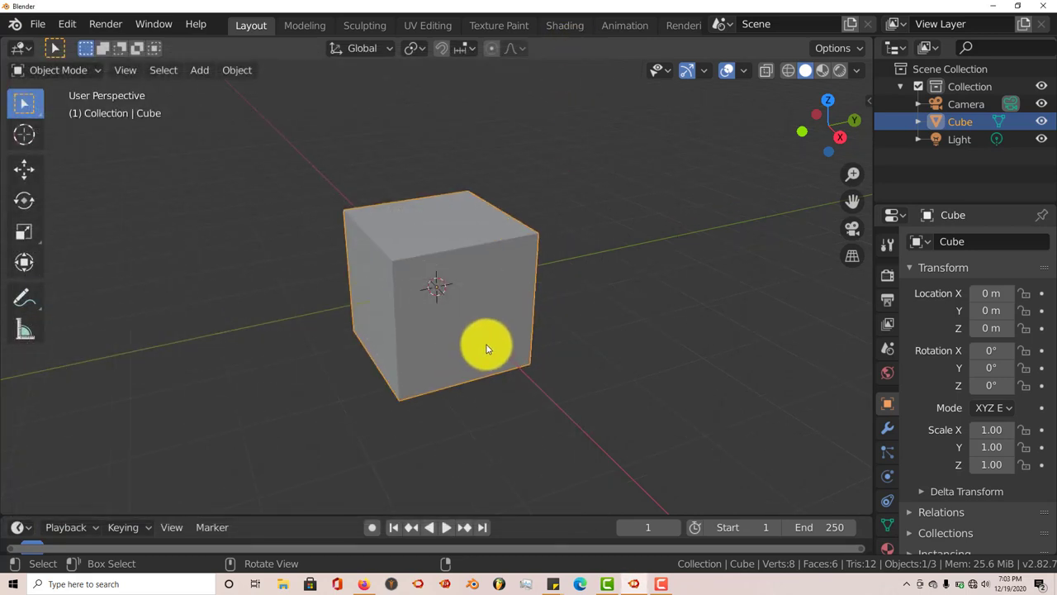
scroll(487, 353, "down", 2)
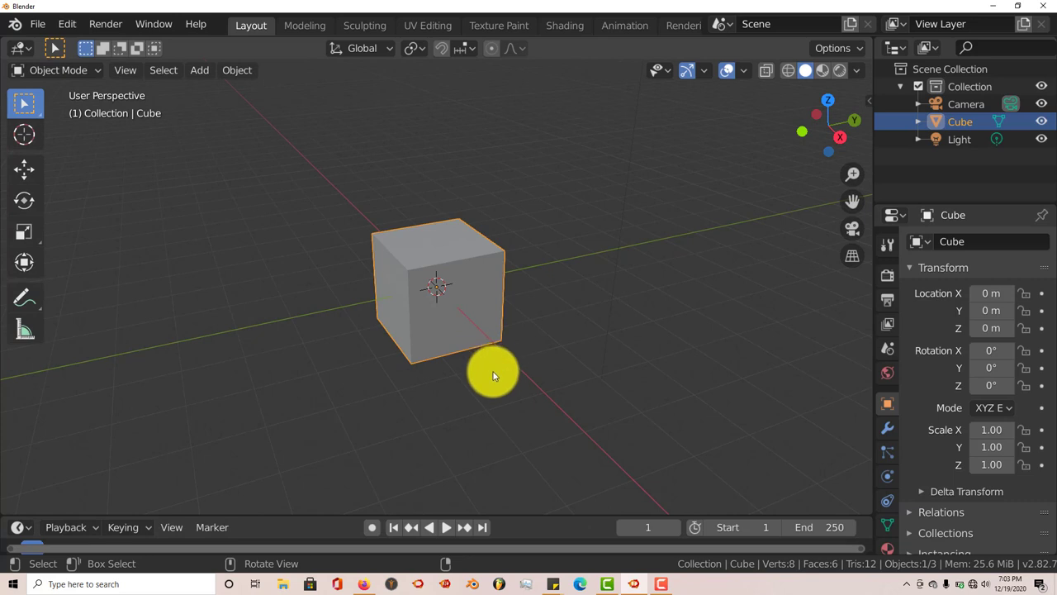
key("shift+d")
right_click(493, 375)
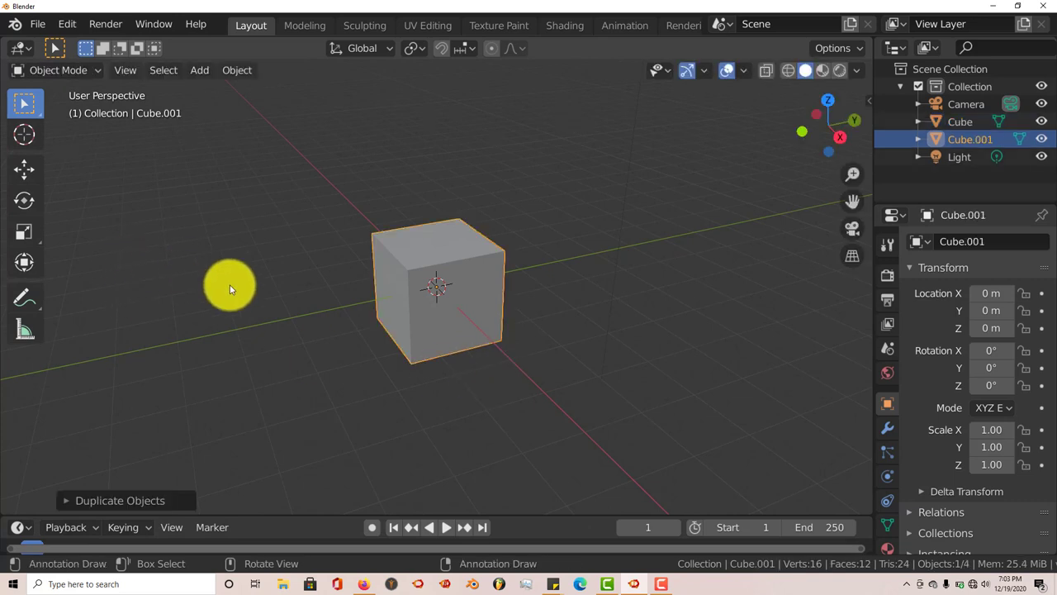
key("KP_1")
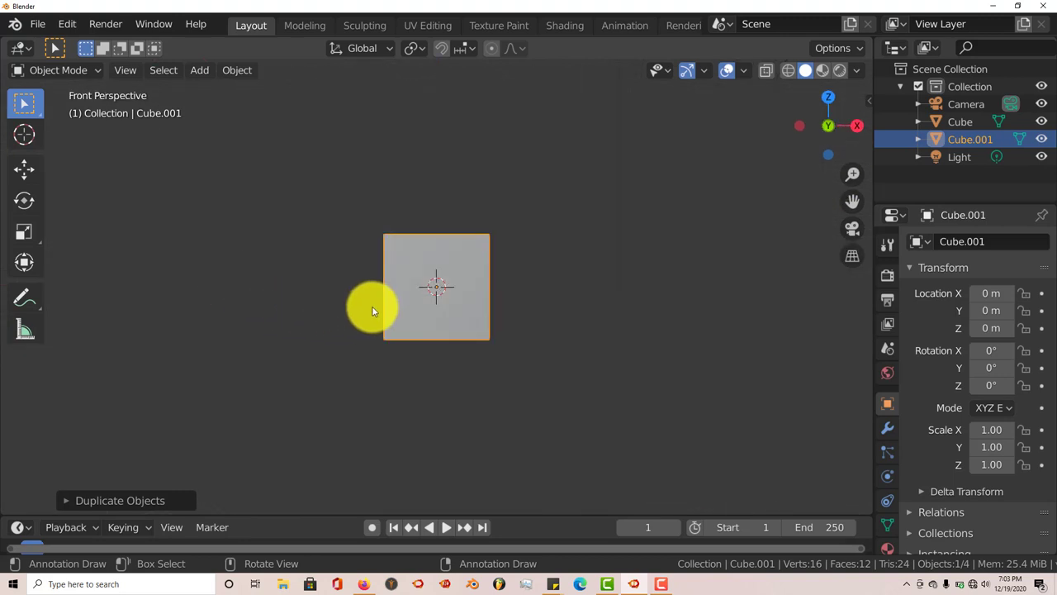
left_click(22, 169)
left_click_drag(498, 286, 707, 288)
- Duplicate the original cube as Cube.002 and move it left to X -6.72 m
left_click(444, 281)
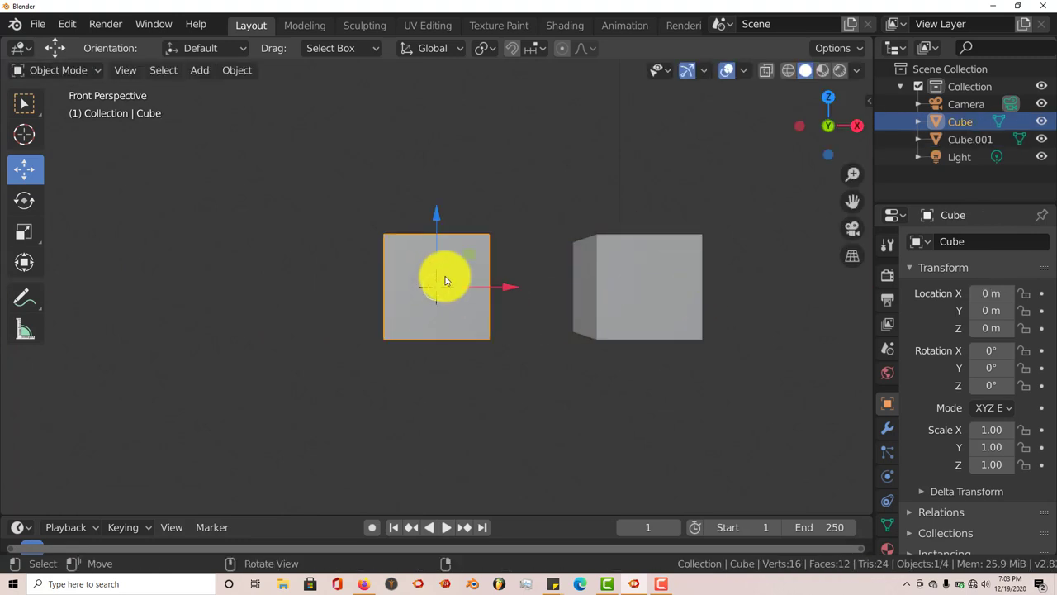
key("KP_8")
key("KP_5")
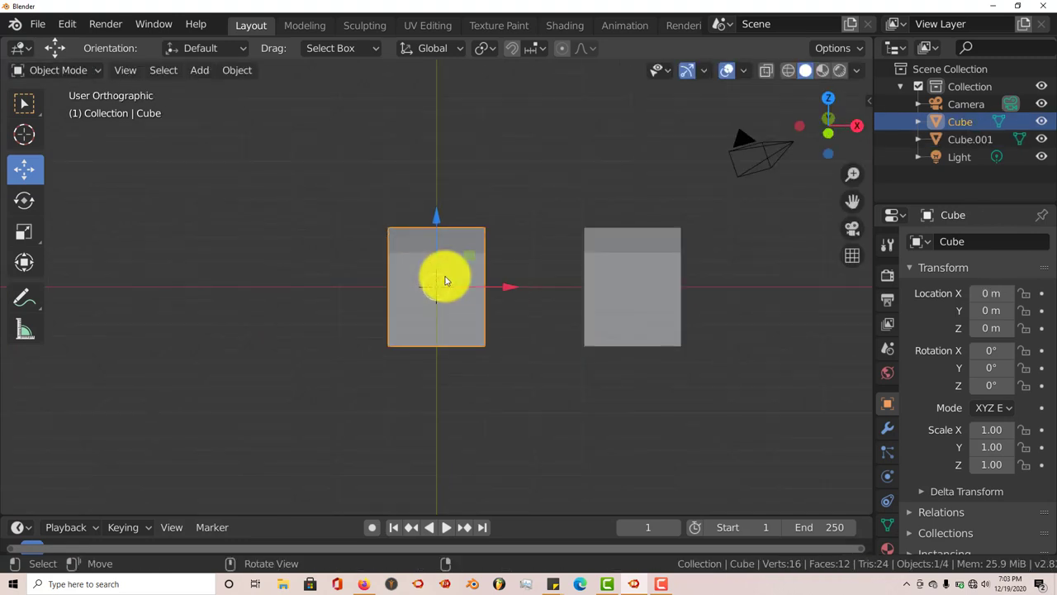
key("KP_1")
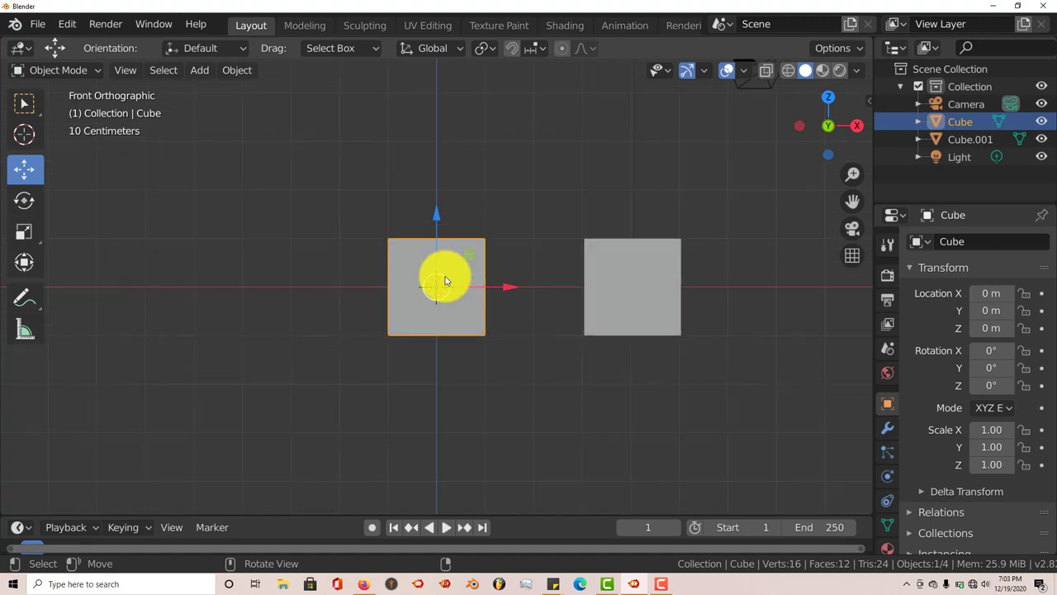
key("shift+d")
right_click(432, 280)
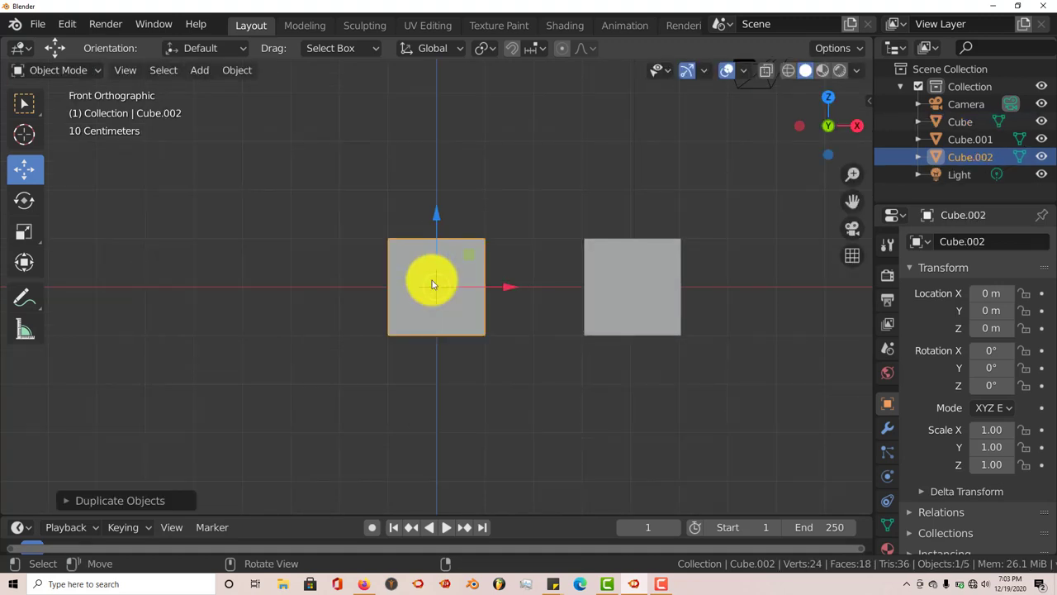
key("g")
left_click(178, 286)
scroll(248, 316, "down", 2)
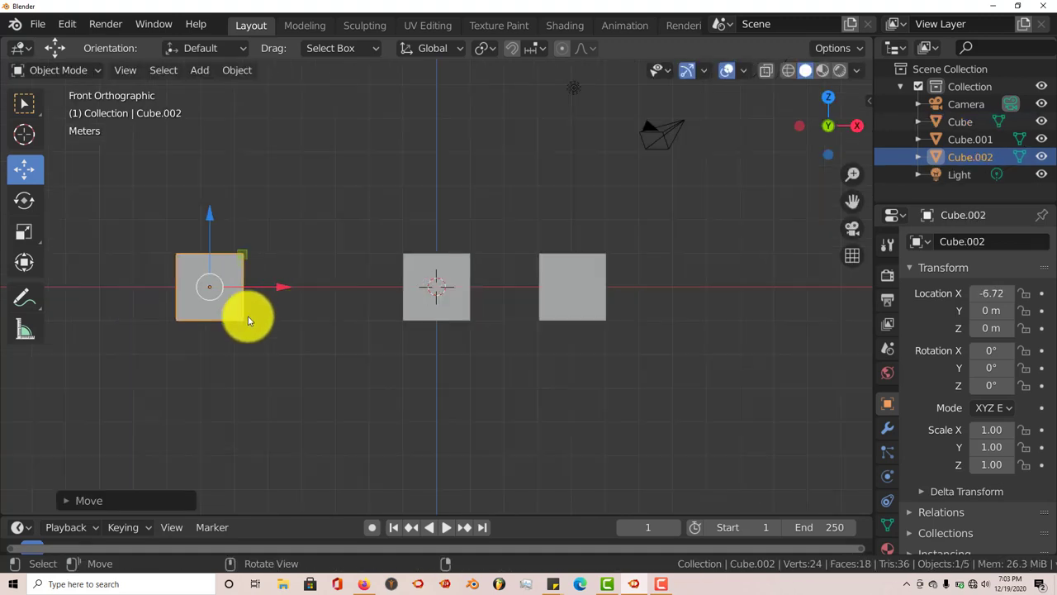
mouse_move(276, 319)
middle_mouse_down()
mouse_move(285, 370)
mouse_move(347, 366)
mouse_move(303, 380)
mouse_move(275, 315)
middle_mouse_up()
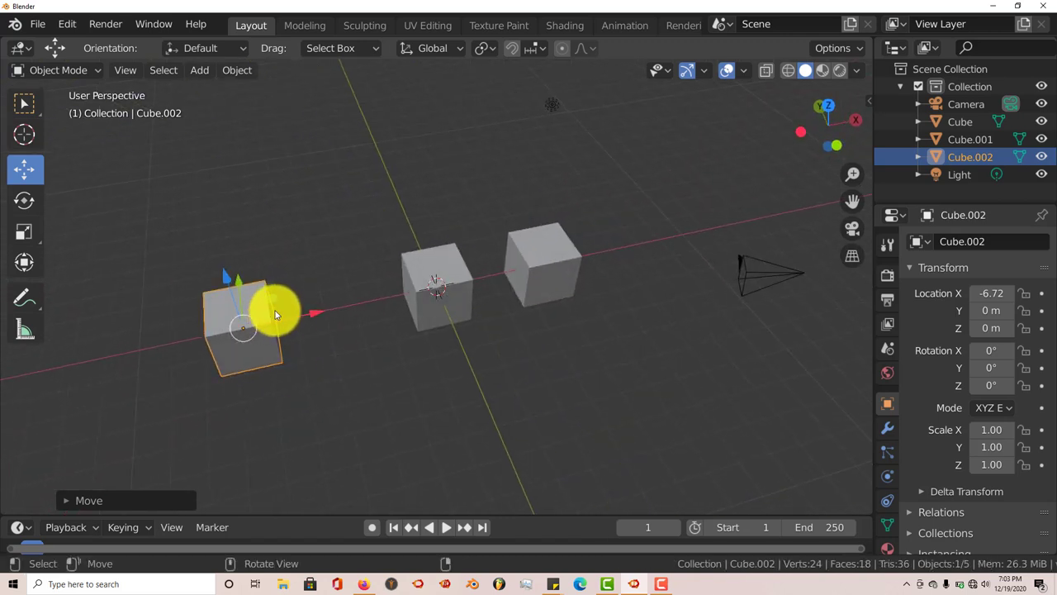
- Scale Cube.002 up to 4.40
key("s")
left_click(351, 211)
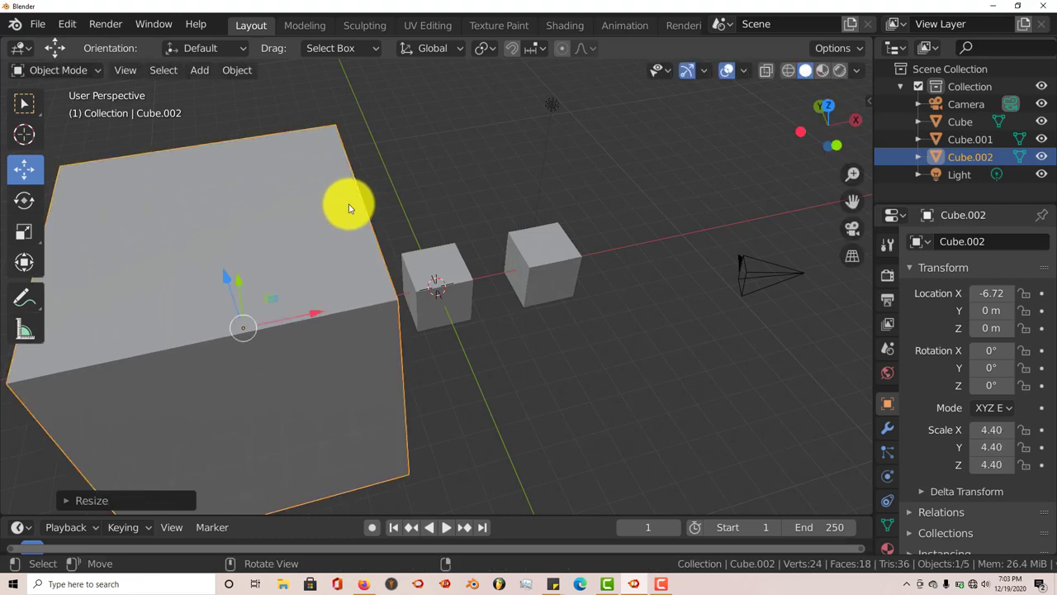
mouse_move(455, 378)
middle_mouse_down()
mouse_move(412, 383)
mouse_move(451, 356)
mouse_move(438, 374)
middle_mouse_up()
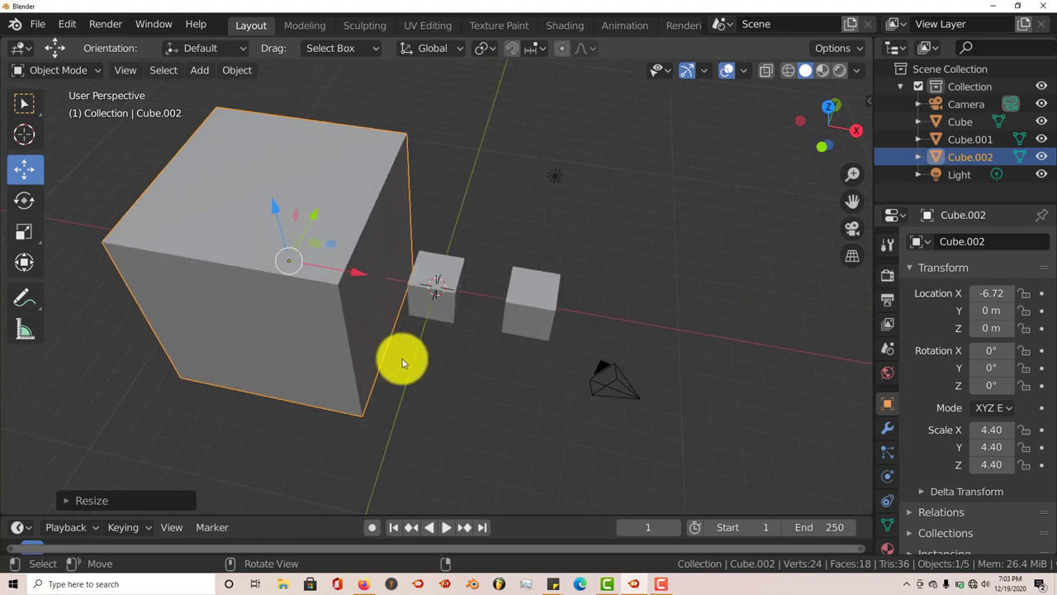
- Rotate Cube.001 to X −80.9°, Y −22.4°, Z 180°
left_click(536, 307)
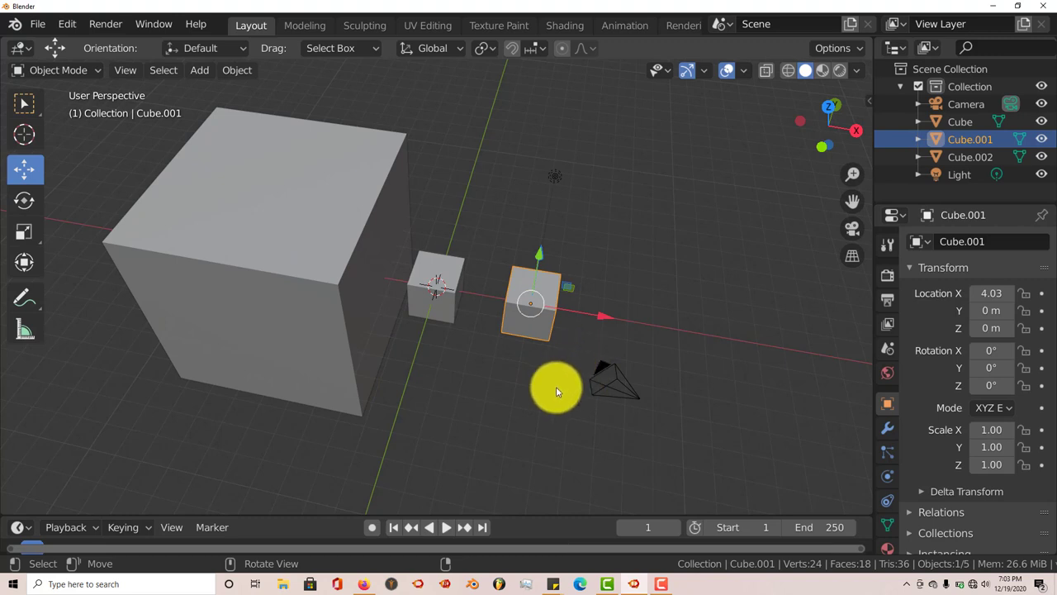
key("r")
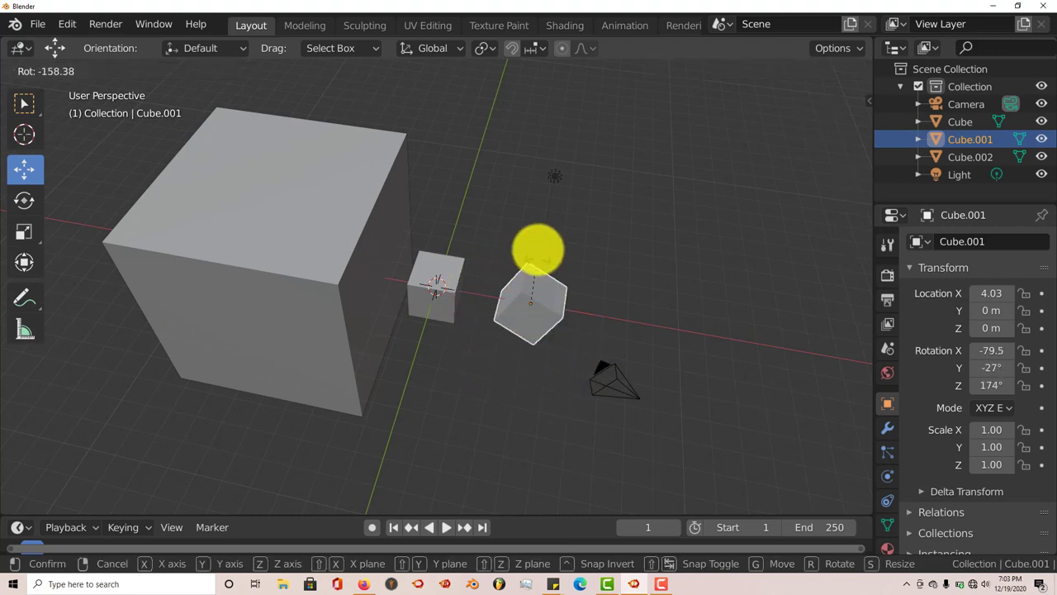
left_click(531, 248)
middle_click_drag(538, 378, 570, 355)
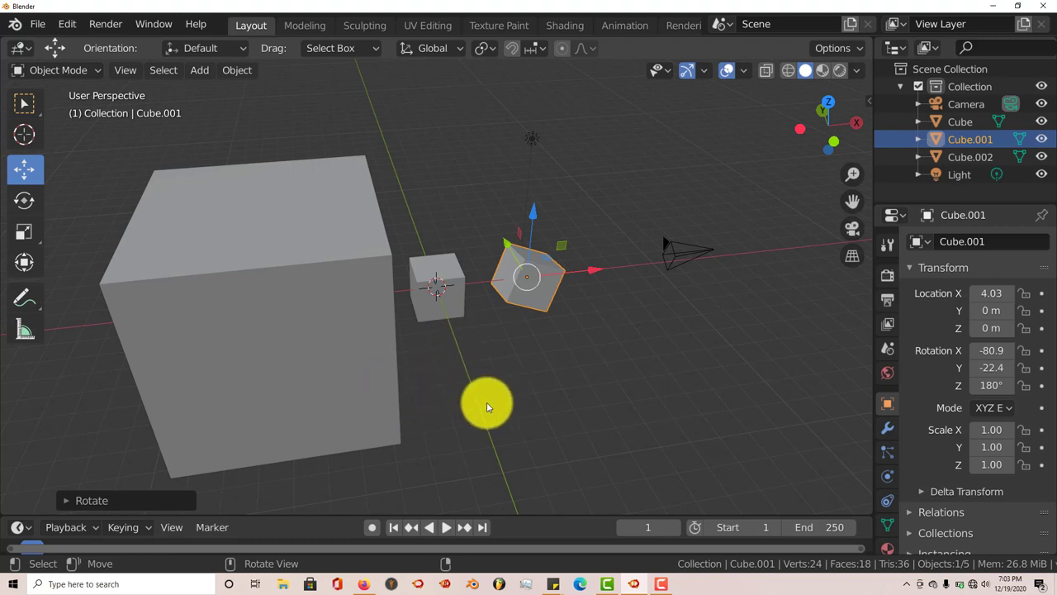
key("ctrl+alt+z")
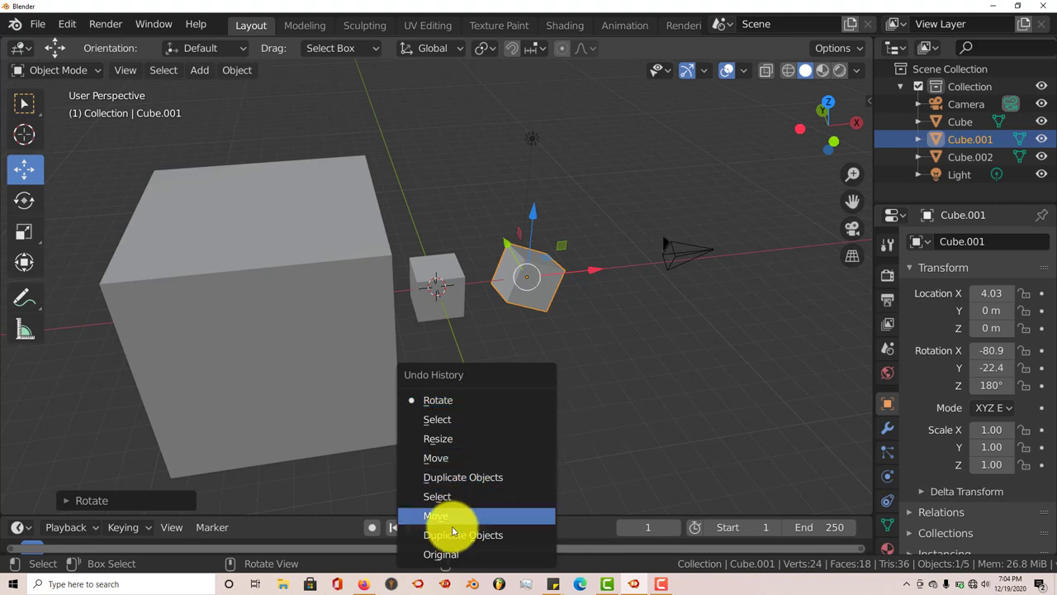
left_click(438, 553)
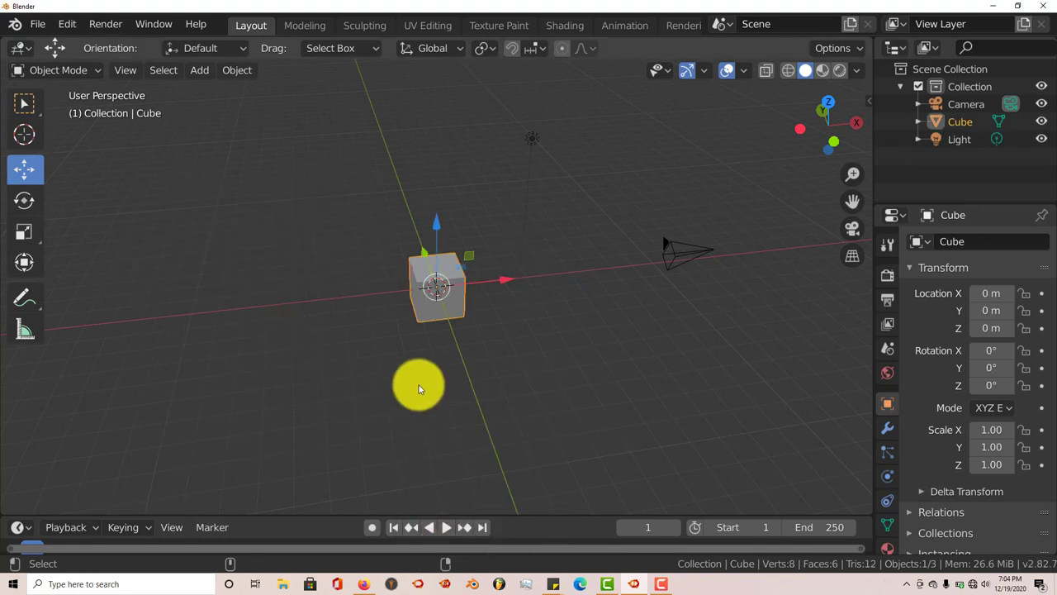
key("ctrl+alt+z")
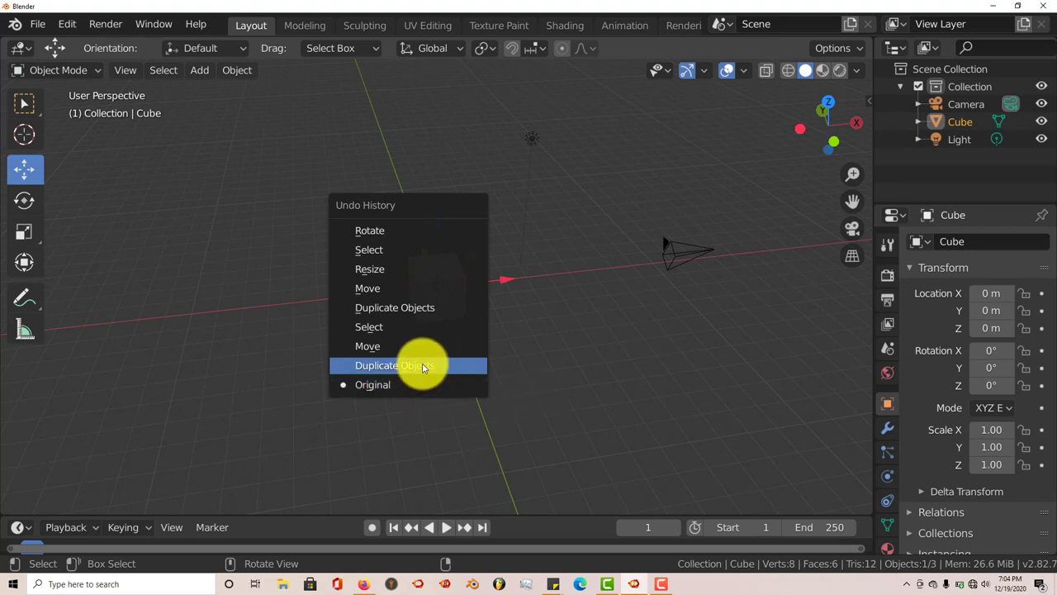
left_click(421, 366)
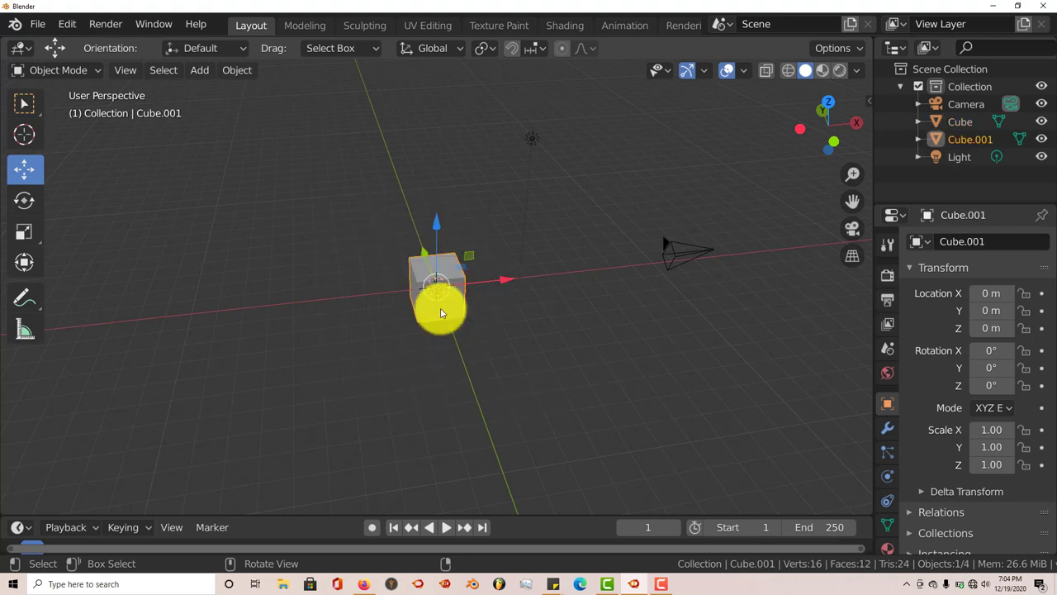
key("ctrl+alt+z")
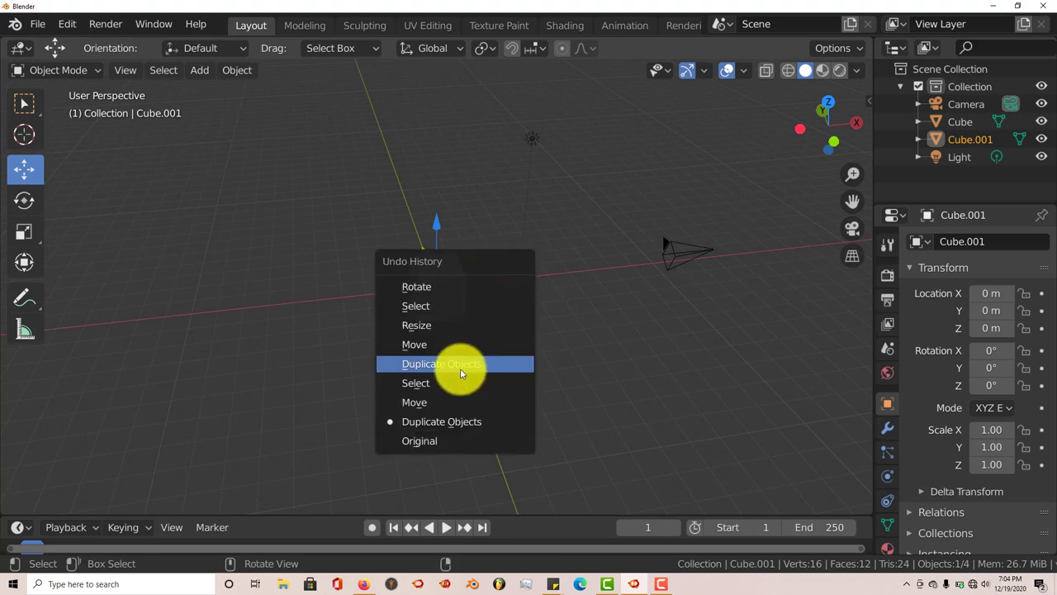
left_click(443, 402)
middle_click_drag(532, 327, 498, 352)
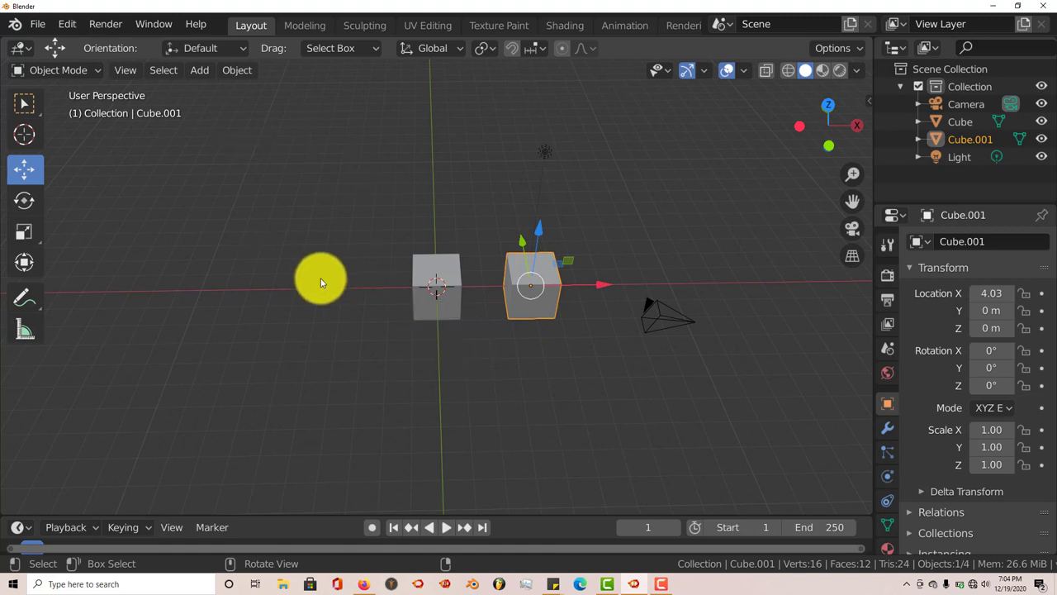
key("ctrl+alt+z")
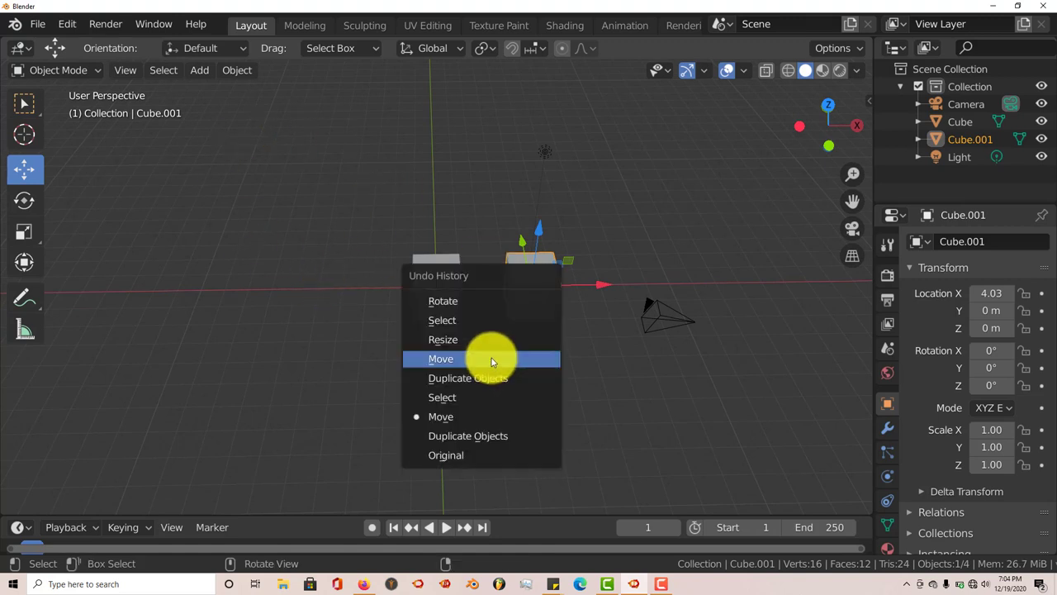
left_click(462, 301)
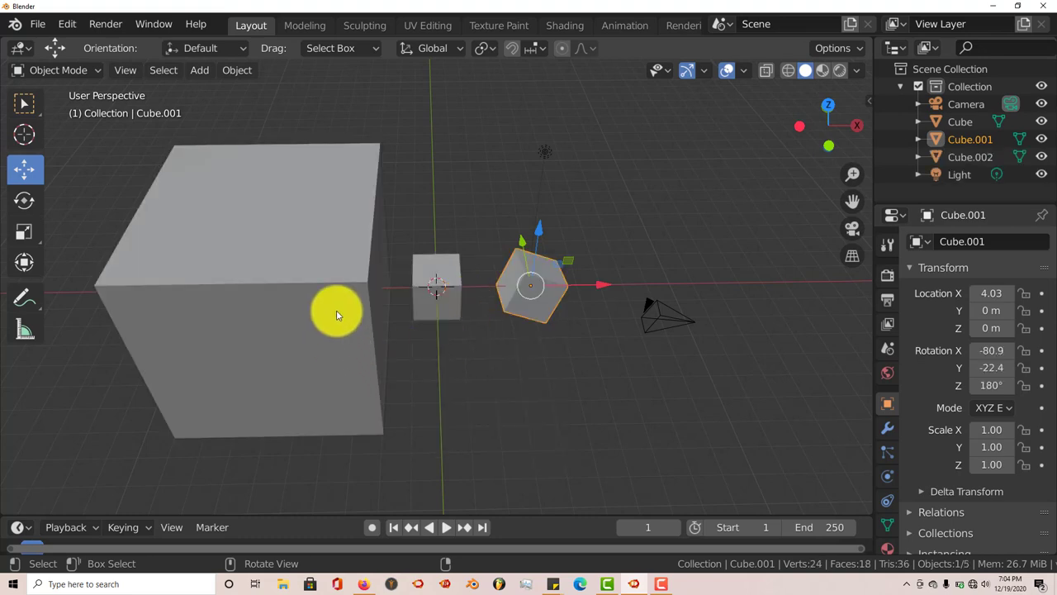
middle_click_drag(338, 312, 361, 326)
mouse_move(379, 361)
middle_mouse_down()
mouse_move(389, 362)
mouse_move(378, 347)
mouse_move(373, 366)
middle_mouse_up()
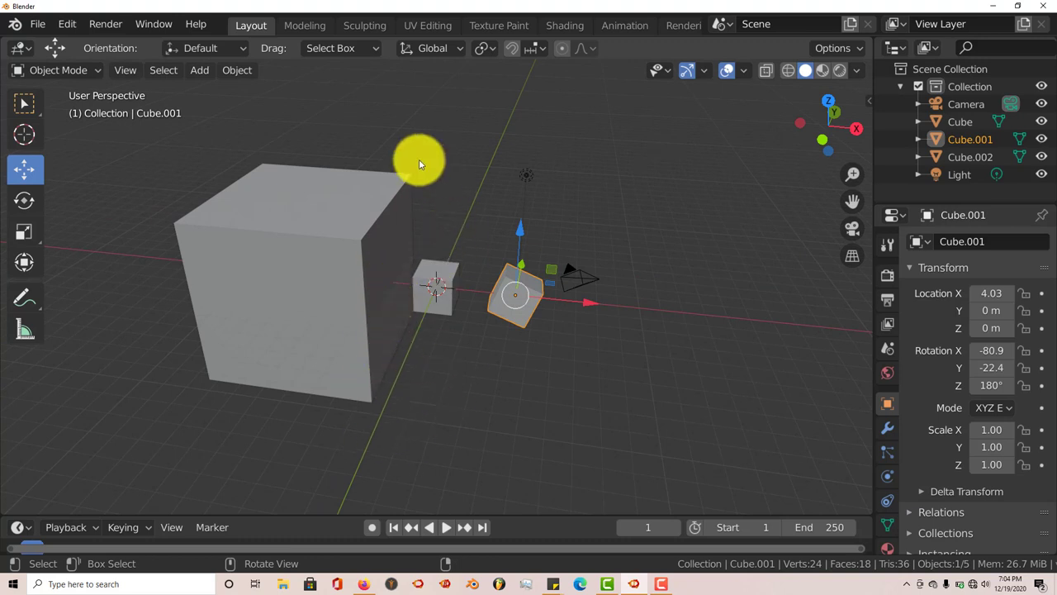
middle_click_drag(358, 372, 406, 370)
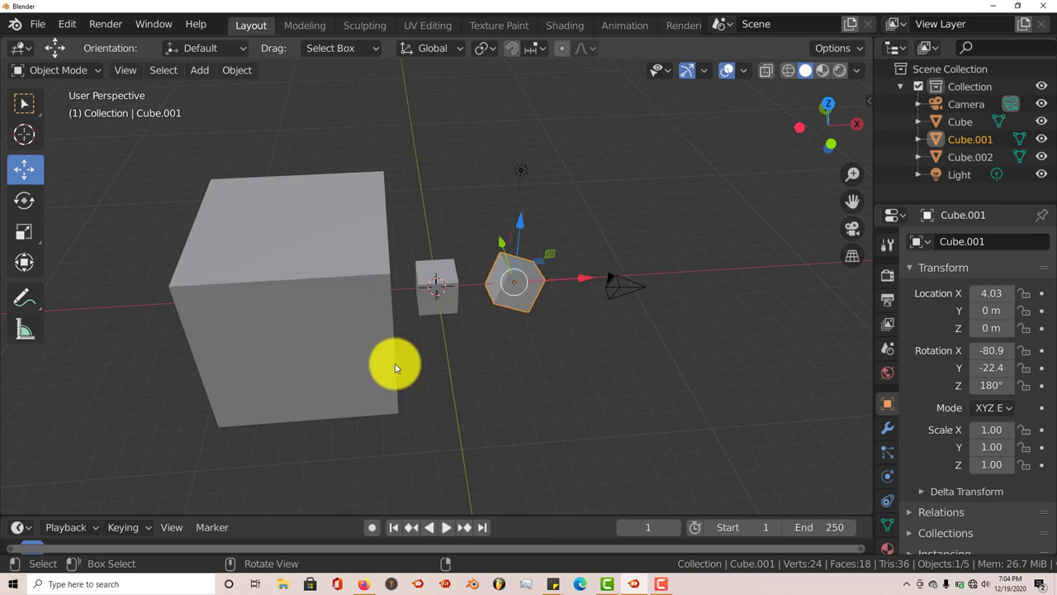
middle_click_drag(381, 363, 370, 382)
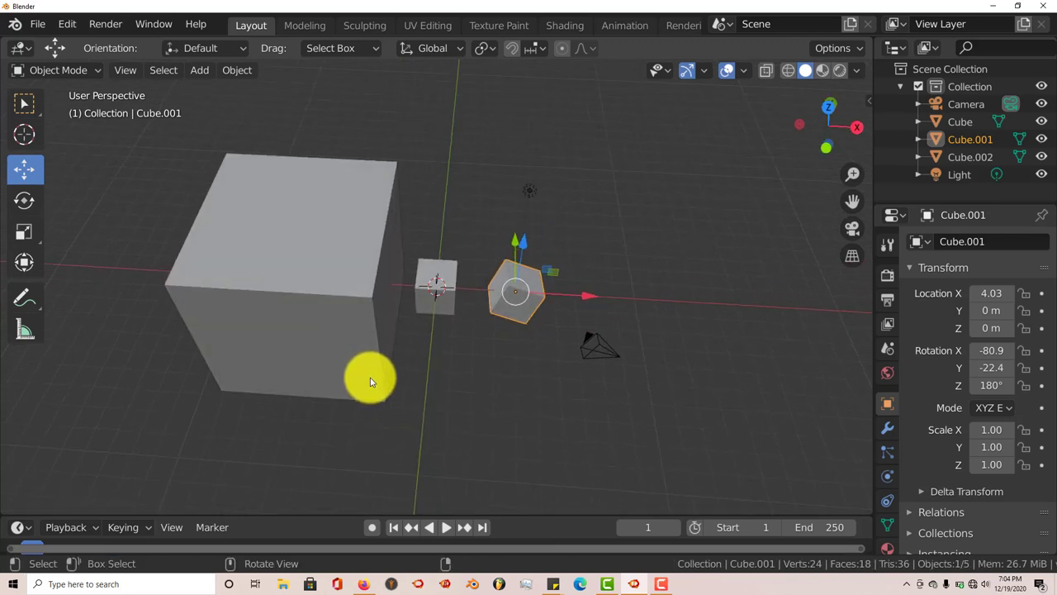